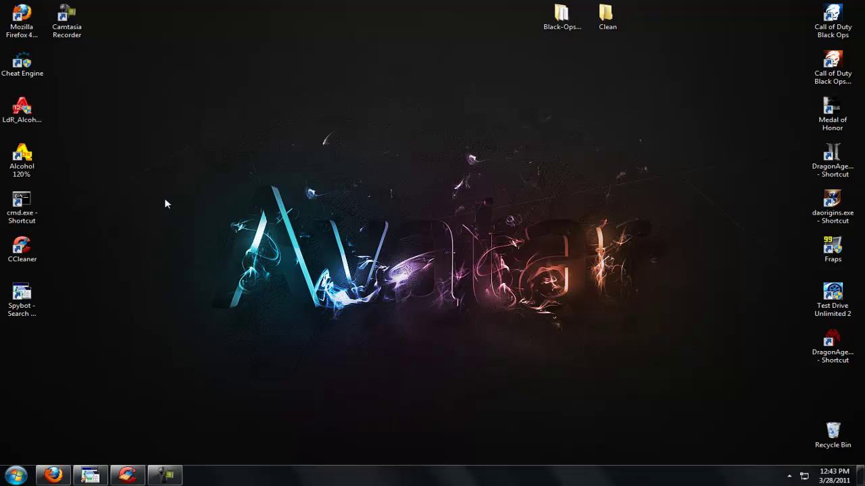
pyautogui.moveTo(196, 200); pyautogui.dragTo(674, 340)
pyautogui.click(788, 476)
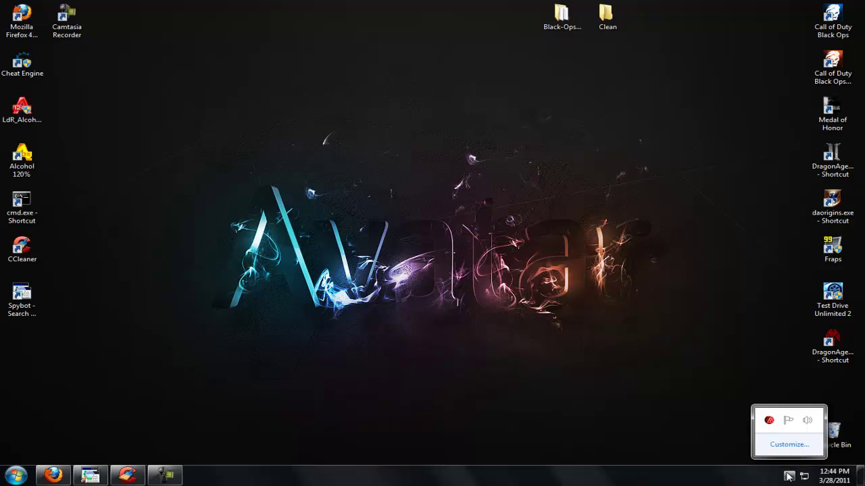
pyautogui.click(571, 413)
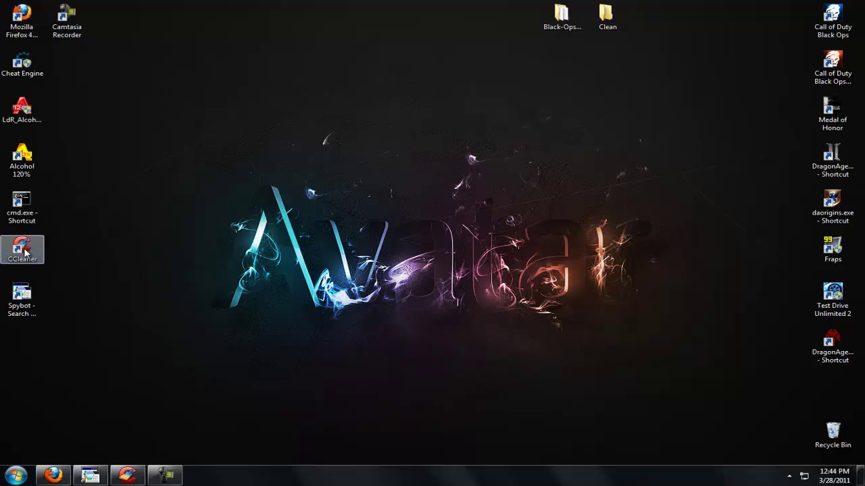
pyautogui.click(26, 304)
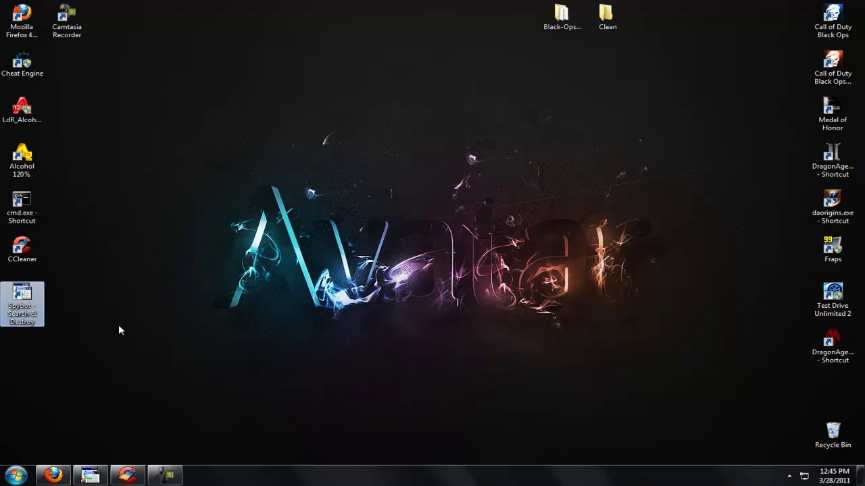
pyautogui.click(75, 319)
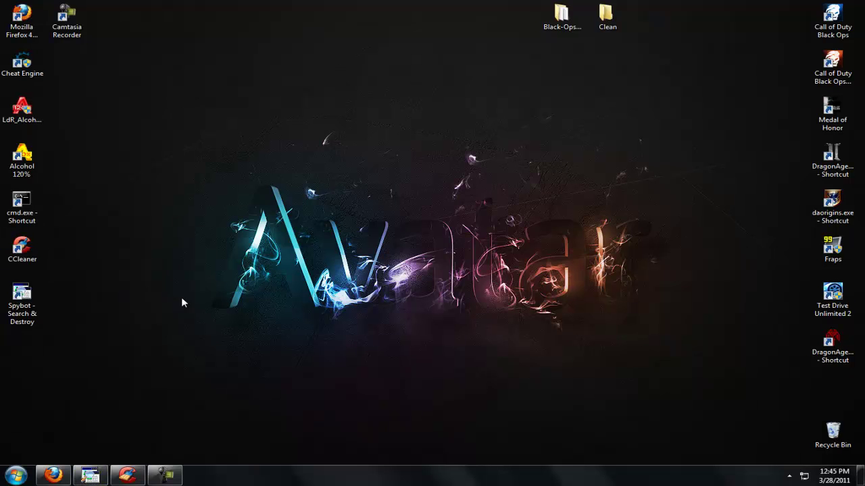
# - Open CCleaner and look over the Windows items selected for cleaning
pyautogui.doubleClick(22, 249)
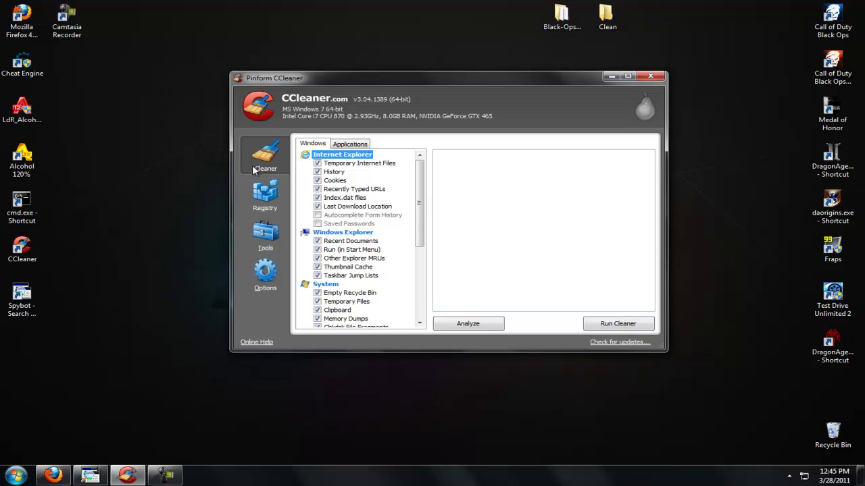
pyautogui.moveTo(418, 184); pyautogui.dragTo(406, 168)
pyautogui.moveTo(423, 224)
pyautogui.mouseDown()
pyautogui.moveTo(425, 260)
pyautogui.moveTo(423, 222)
pyautogui.mouseUp()
# - Review the application cleaning items, checking the Firefox/Mozilla Cookies and Download History options, and return to the Windows items
pyautogui.click(350, 144)
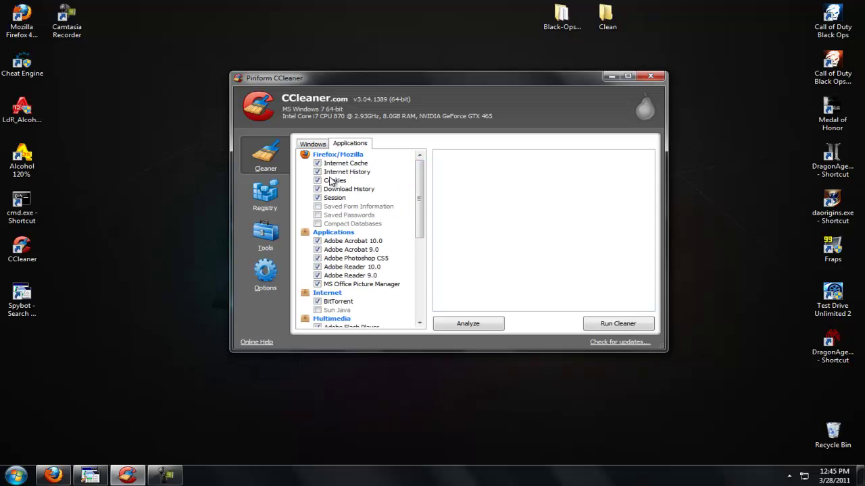
pyautogui.moveTo(424, 192)
pyautogui.mouseDown()
pyautogui.moveTo(422, 245)
pyautogui.moveTo(417, 178)
pyautogui.mouseUp()
pyautogui.click(318, 181)
pyautogui.click(318, 181)
pyautogui.click(362, 191)
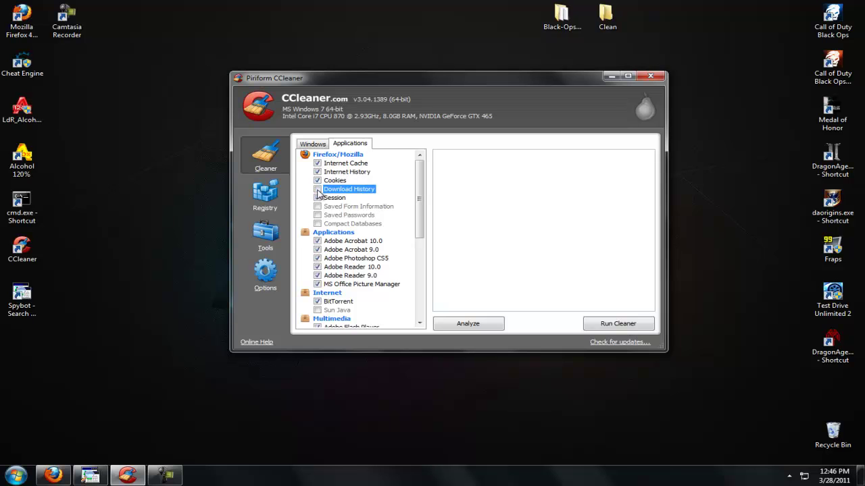
pyautogui.moveTo(422, 184)
pyautogui.mouseDown()
pyautogui.moveTo(416, 274)
pyautogui.moveTo(418, 182)
pyautogui.mouseUp()
pyautogui.click(322, 146)
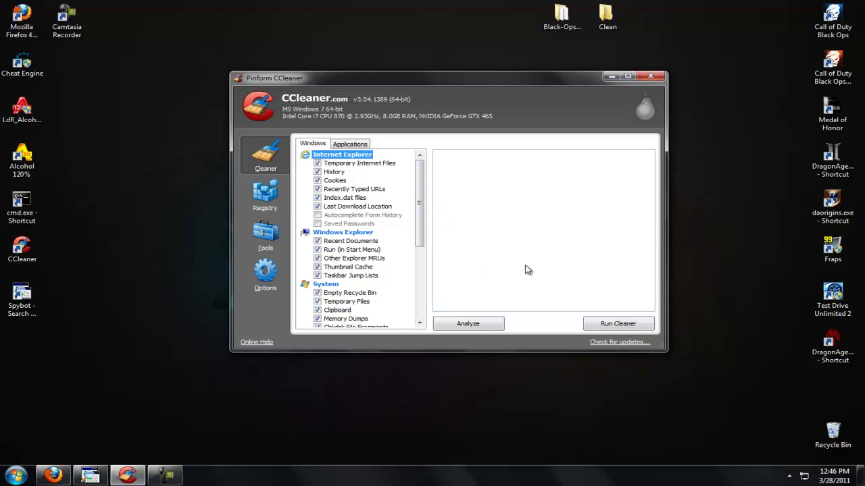
# - Start an analysis of the selected cleaning items and stop it, and run the cleaner briefly before cancelling
pyautogui.click(477, 325)
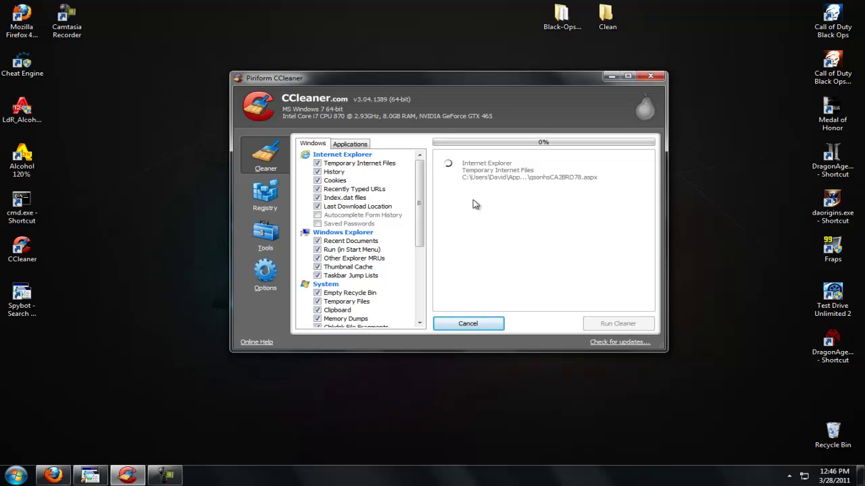
pyautogui.click(491, 324)
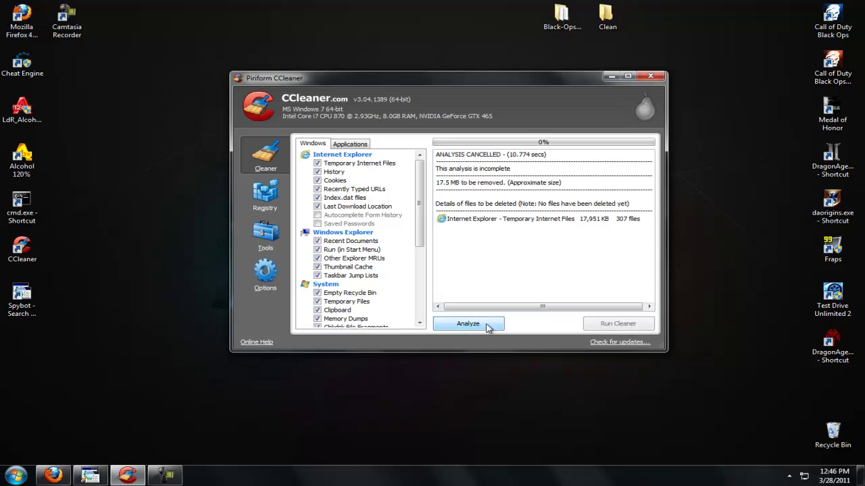
pyautogui.click(612, 326)
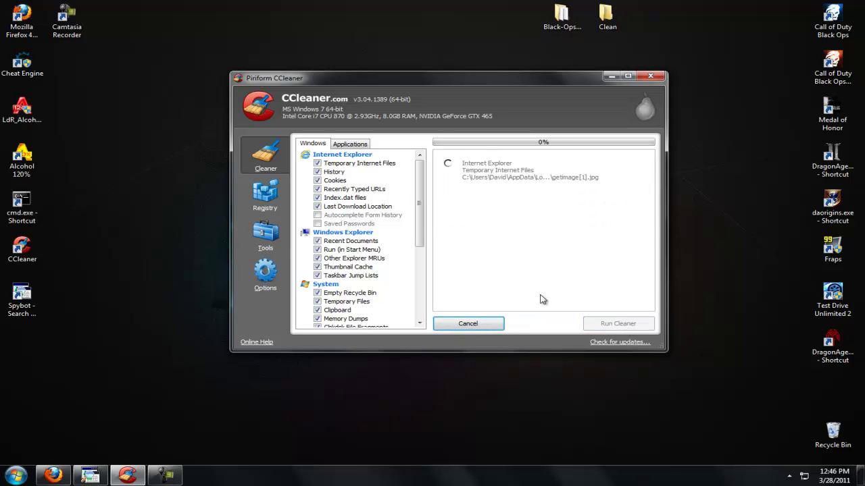
pyautogui.click(490, 325)
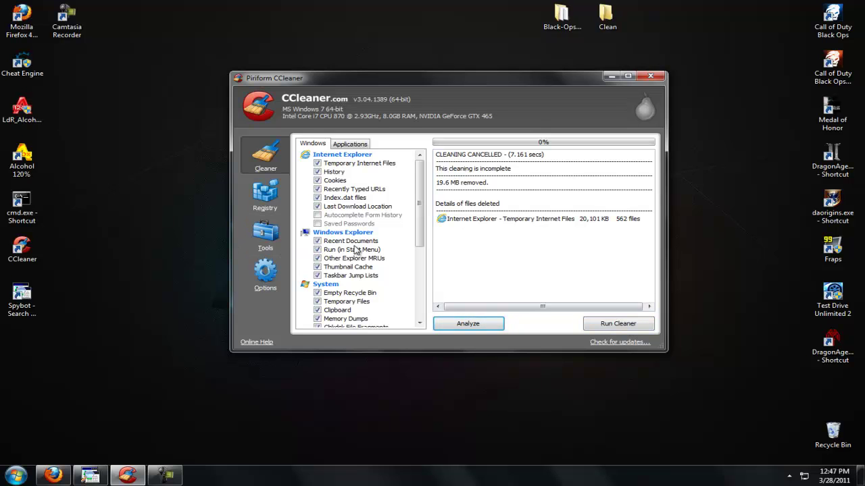
# - Scan the registry for issues in all categories, fix all selected issues and close the issue dialog
pyautogui.click(274, 202)
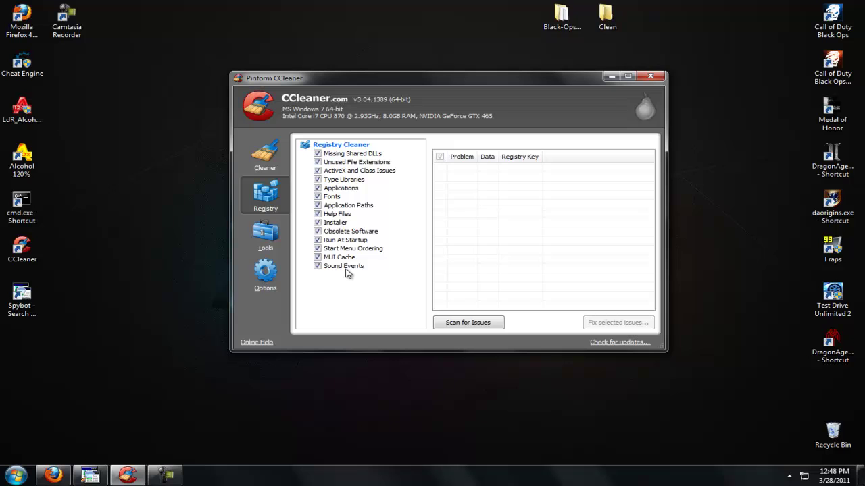
pyautogui.click(451, 323)
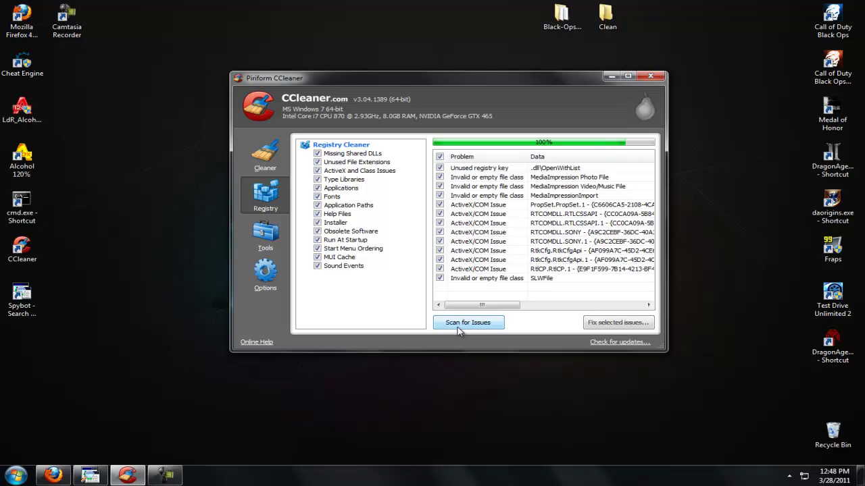
pyautogui.click(607, 331)
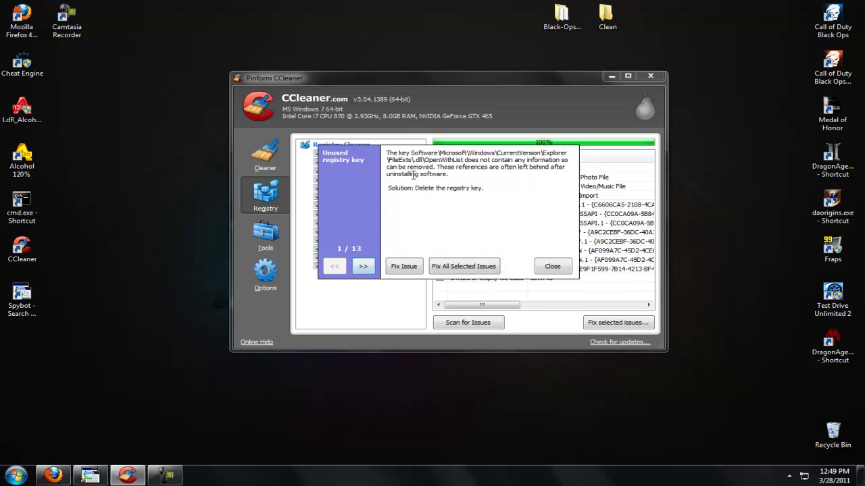
pyautogui.click(449, 267)
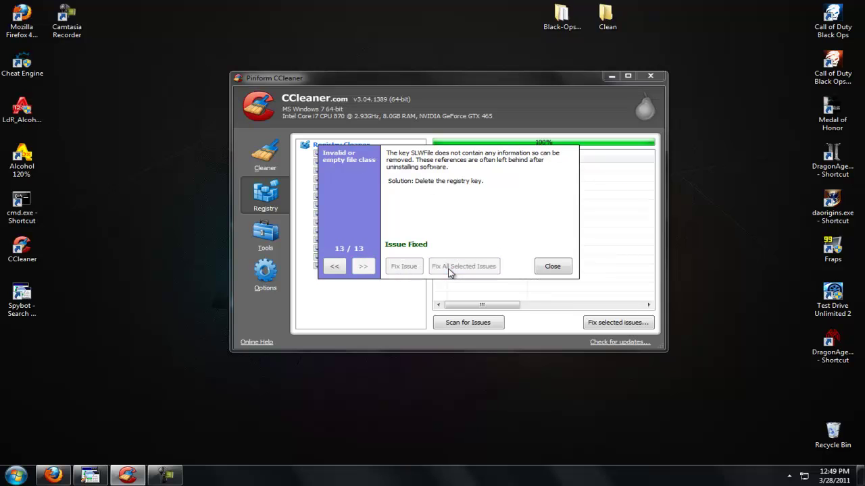
pyautogui.click(554, 269)
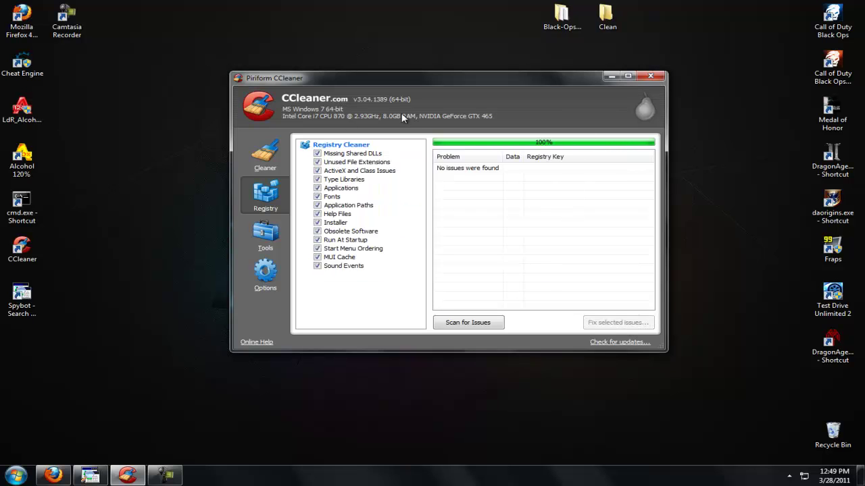
# - Look through the Uninstall, Startup, System Restore and Drive Wiper tools and the Options page, and close CCleaner
pyautogui.click(266, 240)
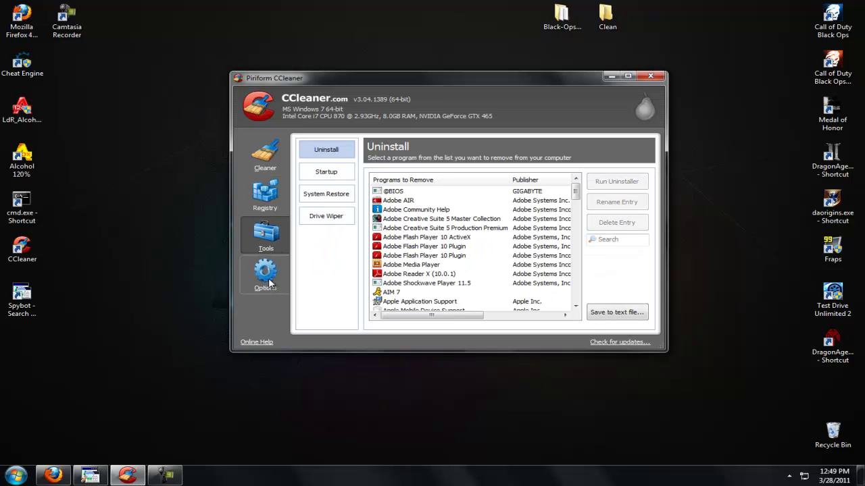
pyautogui.moveTo(574, 194); pyautogui.dragTo(575, 215)
pyautogui.click(329, 174)
pyautogui.click(346, 200)
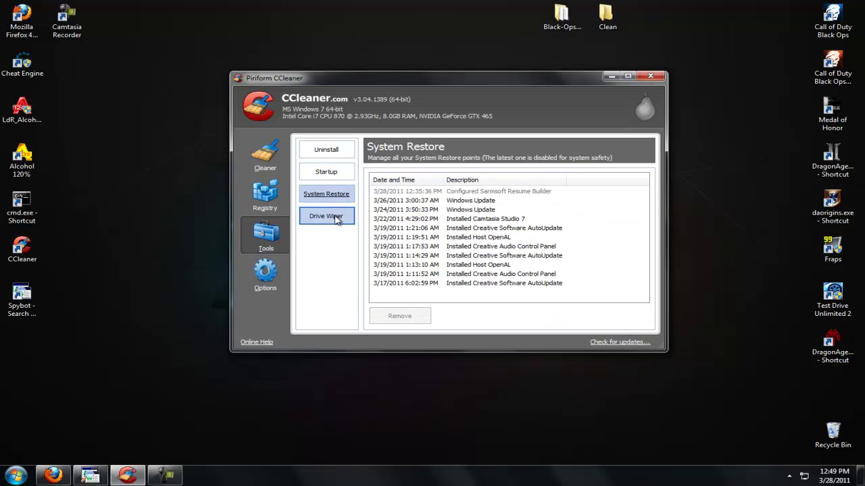
pyautogui.click(337, 221)
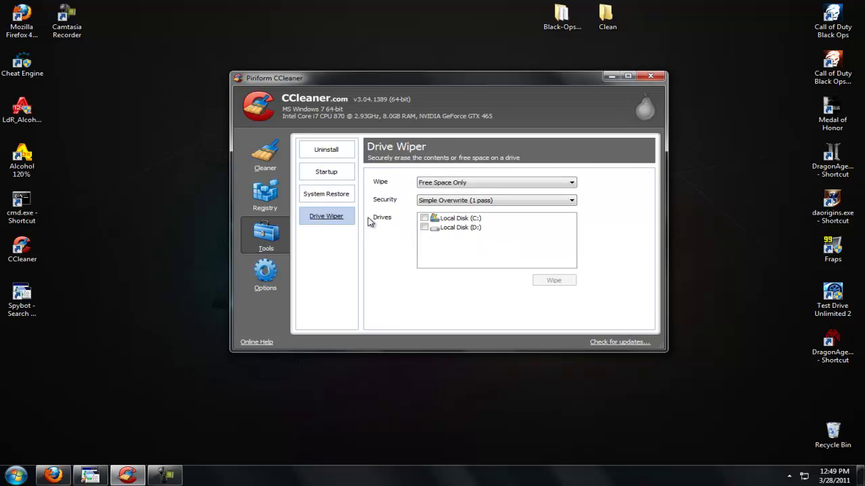
pyautogui.click(274, 268)
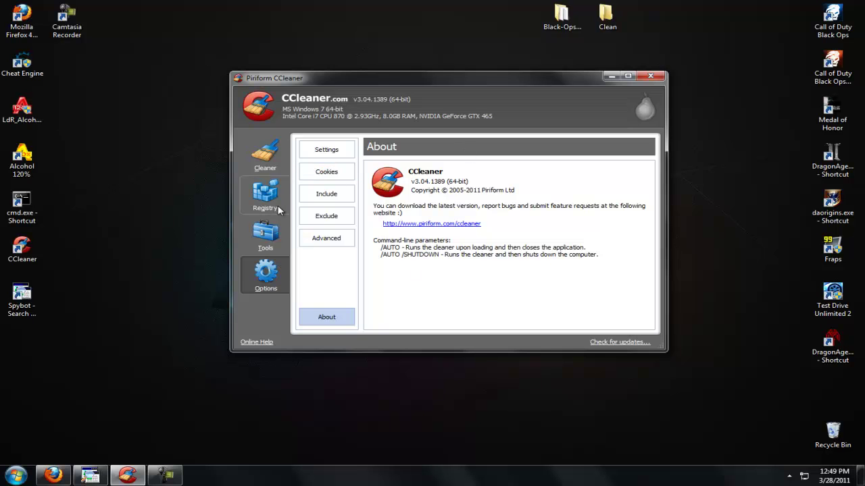
pyautogui.click(276, 238)
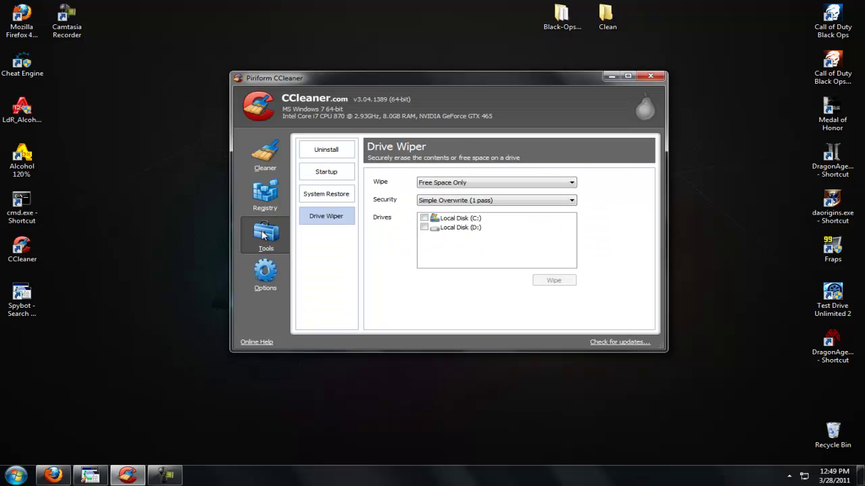
pyautogui.click(268, 192)
pyautogui.click(267, 157)
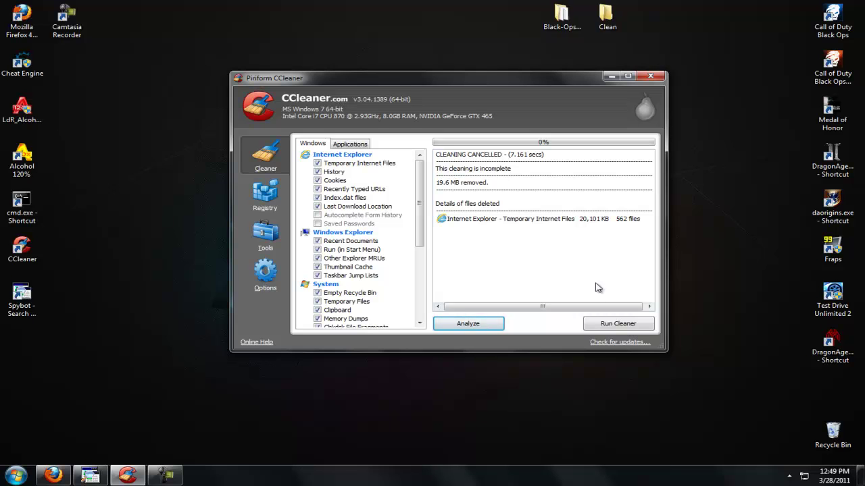
pyautogui.click(649, 77)
# - Start a check for problems in Spybot - Search & Destroy, stop the scan and close the program
pyautogui.doubleClick(35, 303)
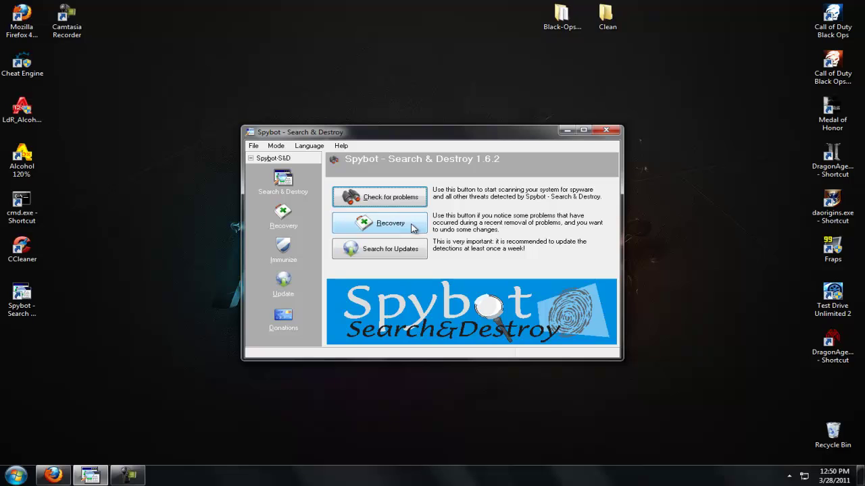
pyautogui.click(388, 206)
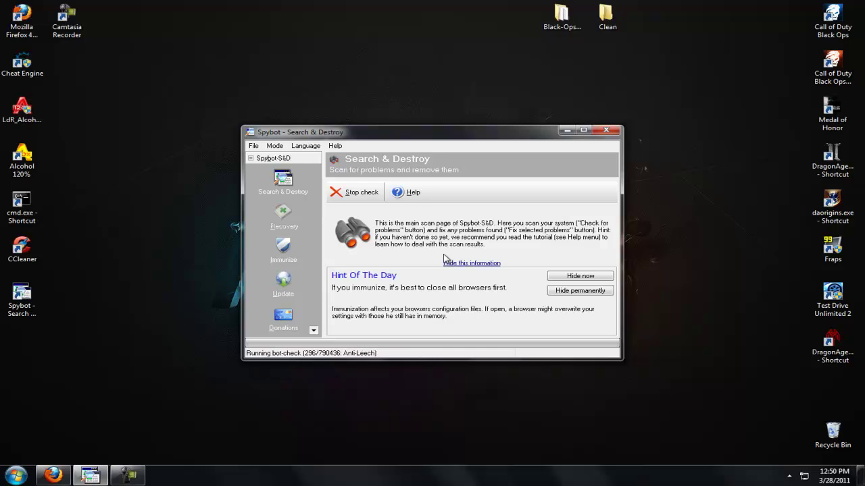
pyautogui.moveTo(435, 133); pyautogui.dragTo(425, 102)
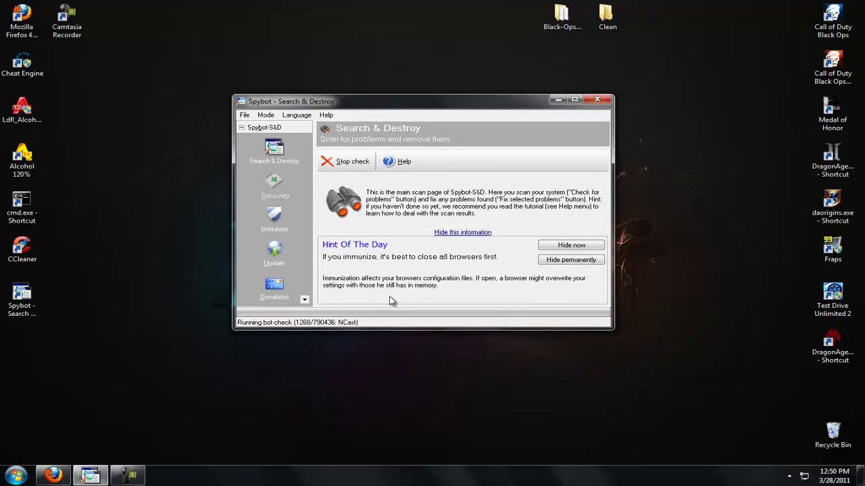
pyautogui.click(356, 165)
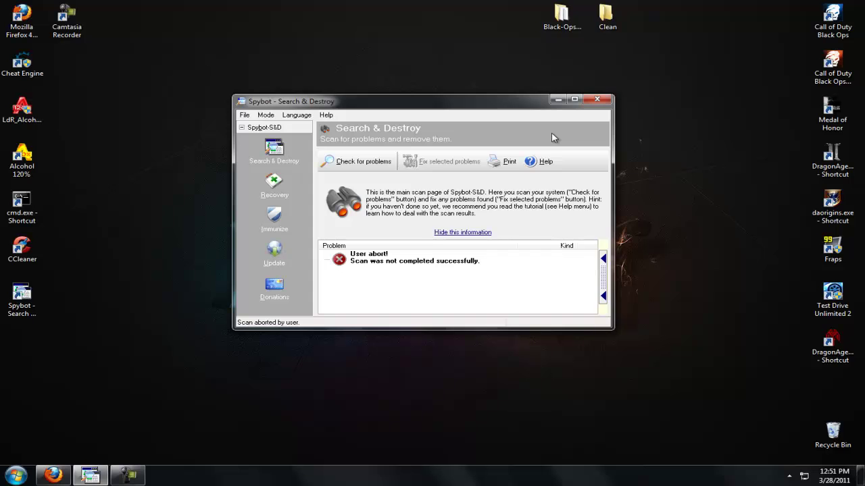
pyautogui.click(595, 99)
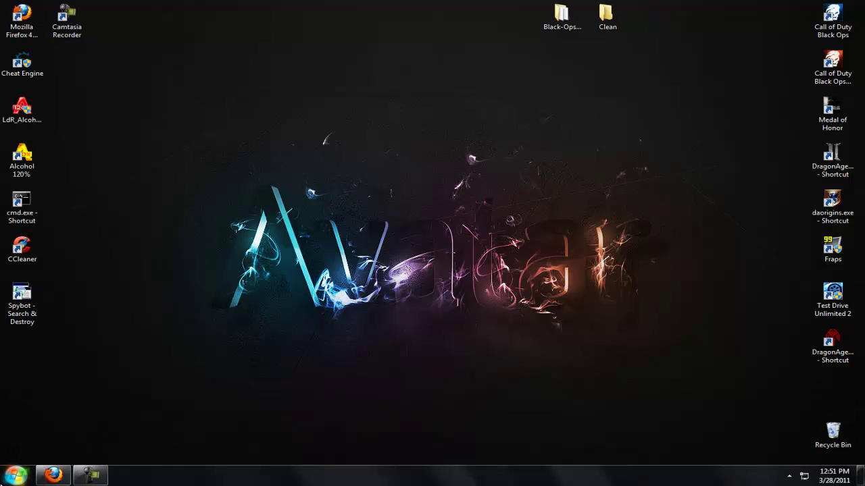
# - Open the Computer window and display the properties of Local Disk (C:)
pyautogui.click(15, 474)
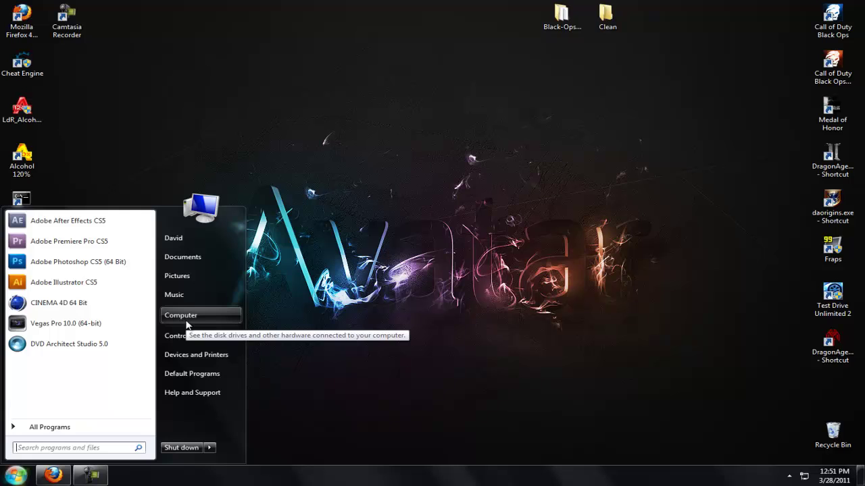
pyautogui.click(331, 327)
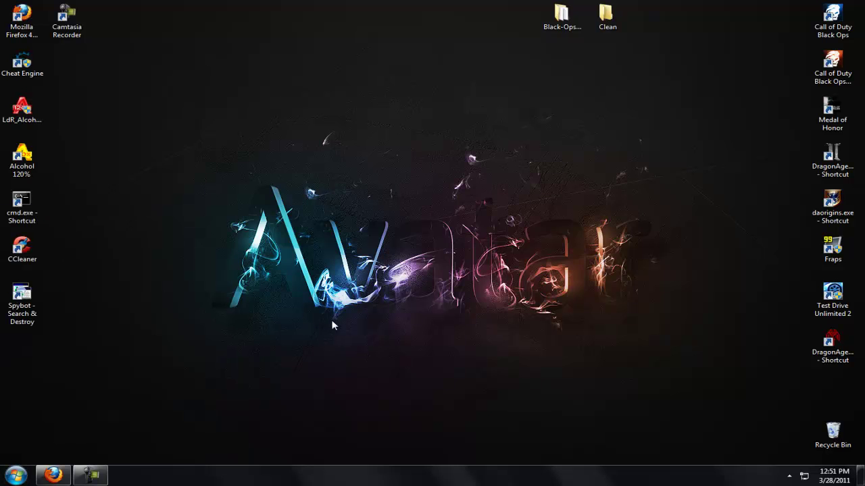
pyautogui.click(12, 476)
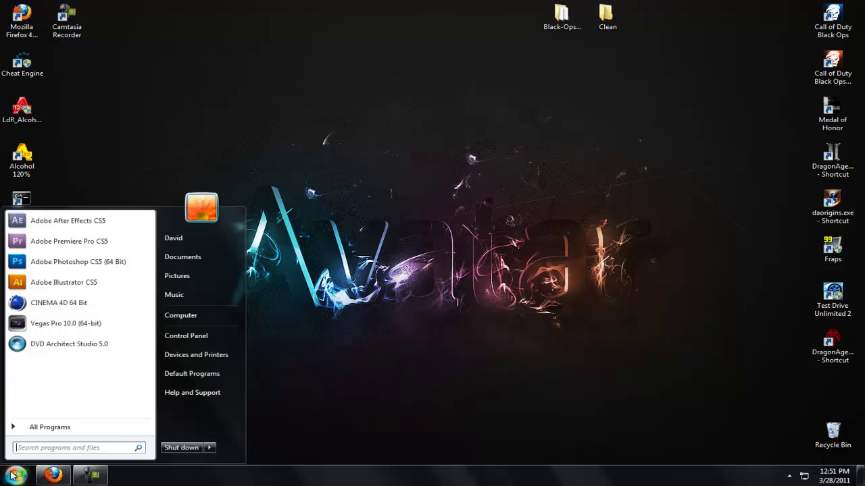
pyautogui.click(218, 322)
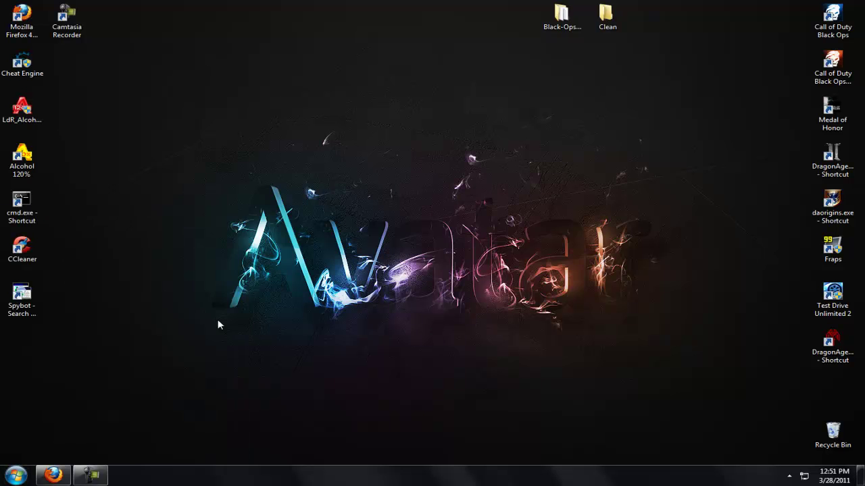
pyautogui.doubleClick(373, 107)
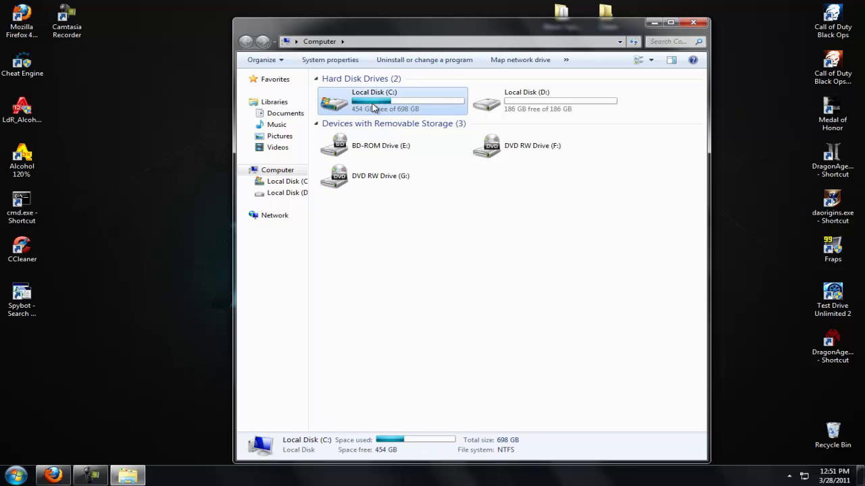
pyautogui.rightClick(373, 105)
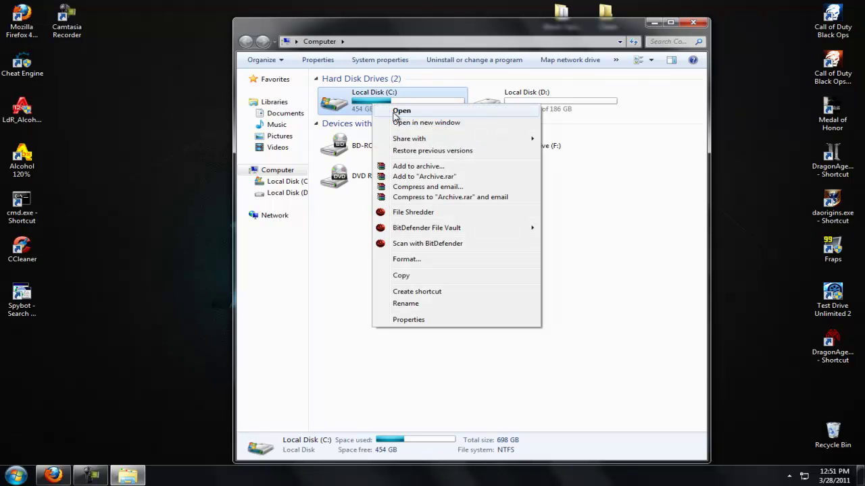
pyautogui.click(441, 322)
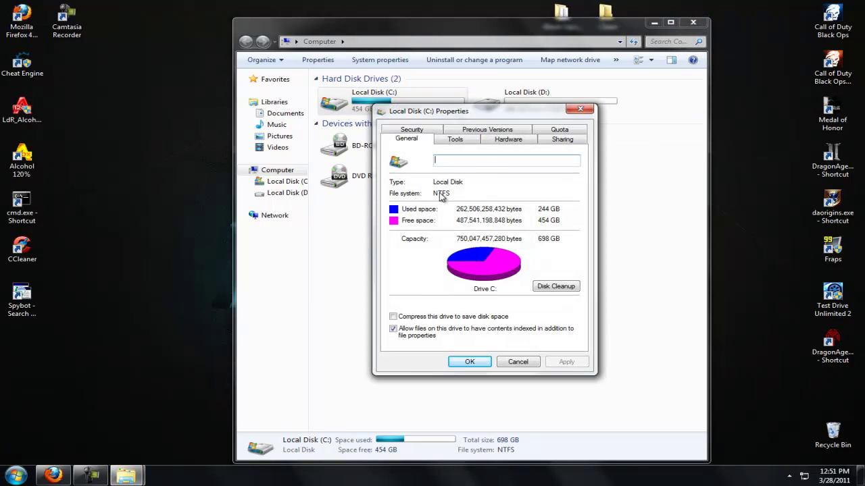
# - Start Disk Cleanup for drive C: and include the Recycle Bin, Temporary files, and the per user archived and queued Windows Error Reporting files
pyautogui.click(562, 290)
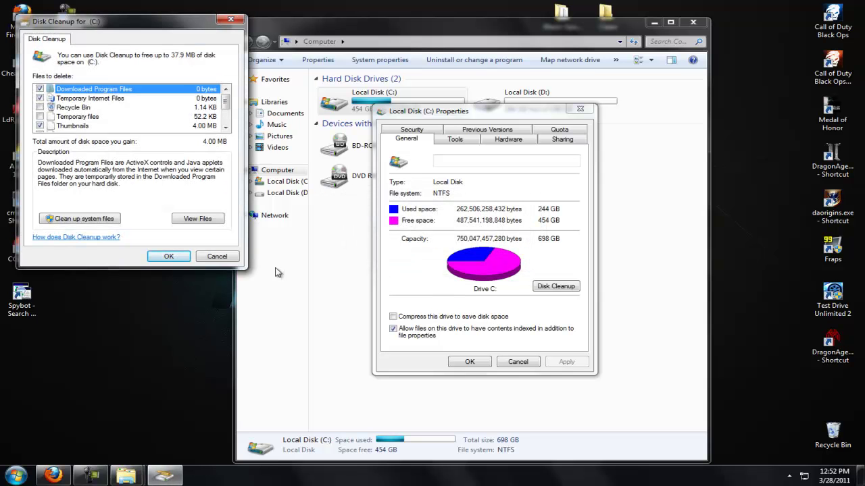
pyautogui.moveTo(156, 26); pyautogui.dragTo(307, 81)
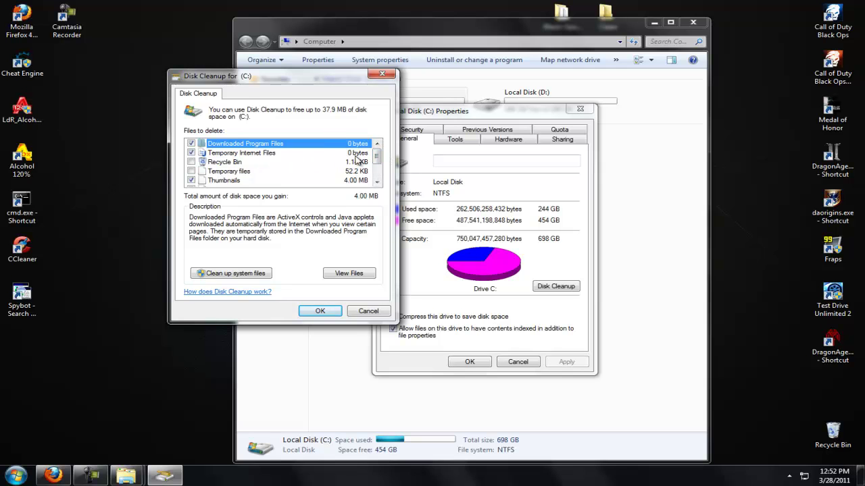
pyautogui.moveTo(378, 160)
pyautogui.mouseDown()
pyautogui.moveTo(379, 179)
pyautogui.moveTo(376, 158)
pyautogui.mouseUp()
pyautogui.click(190, 162)
pyautogui.click(191, 171)
pyautogui.click(377, 182)
pyautogui.click(377, 181)
pyautogui.click(190, 171)
pyautogui.click(191, 181)
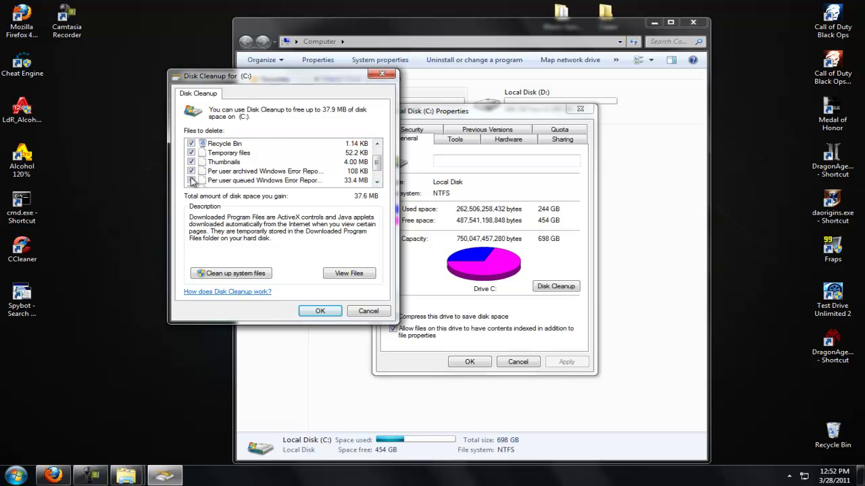
# - Include the remaining system Windows Error Reporting files in the cleanup and permanently delete all selected files from drive C:
pyautogui.click(377, 182)
pyautogui.click(377, 182)
pyautogui.click(191, 171)
pyautogui.click(191, 180)
pyautogui.moveTo(377, 177); pyautogui.dragTo(376, 157)
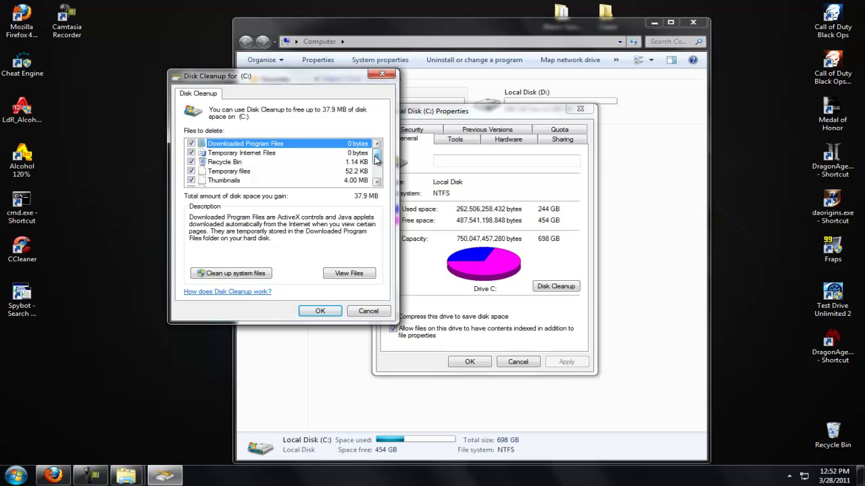
pyautogui.moveTo(376, 158)
pyautogui.mouseDown()
pyautogui.moveTo(380, 170)
pyautogui.moveTo(378, 162)
pyautogui.mouseUp()
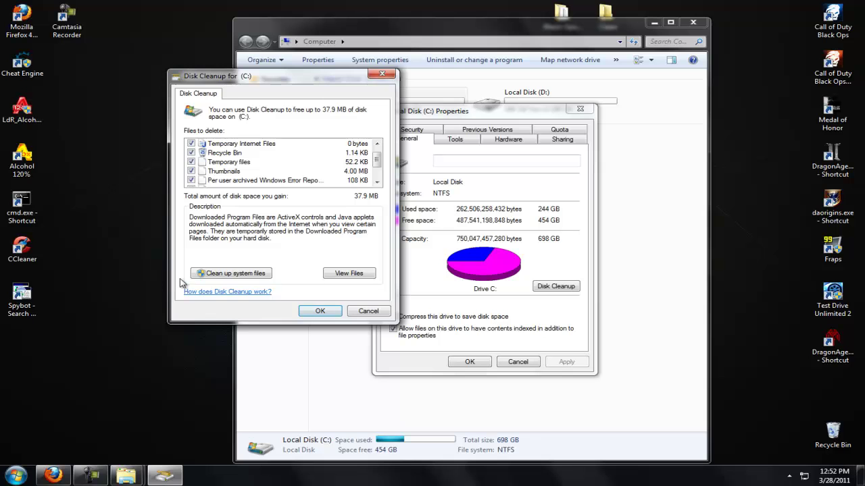
pyautogui.click(320, 311)
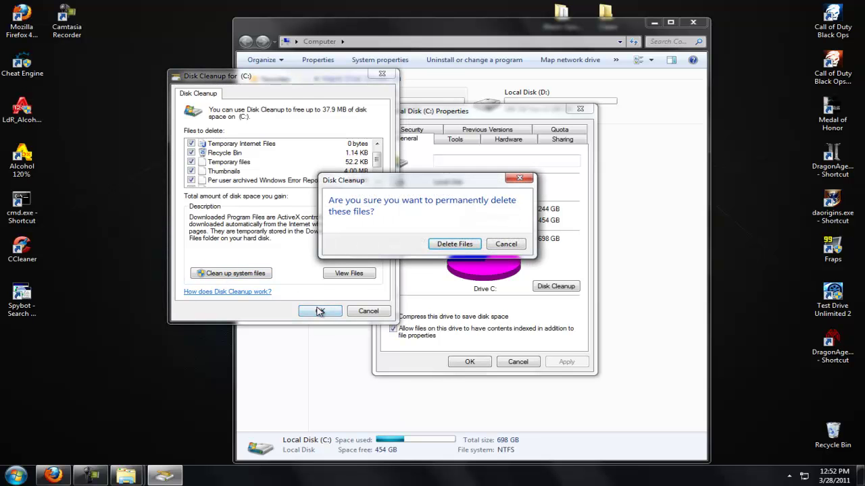
pyautogui.click(455, 249)
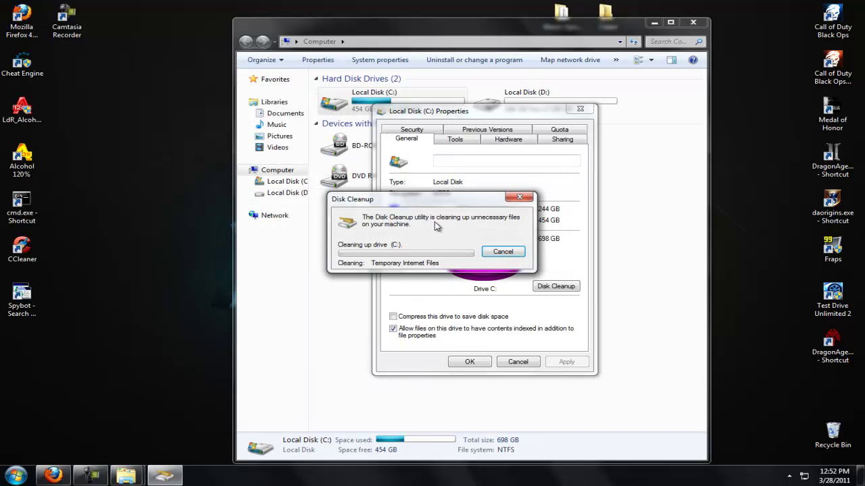
pyautogui.moveTo(430, 201); pyautogui.dragTo(214, 155)
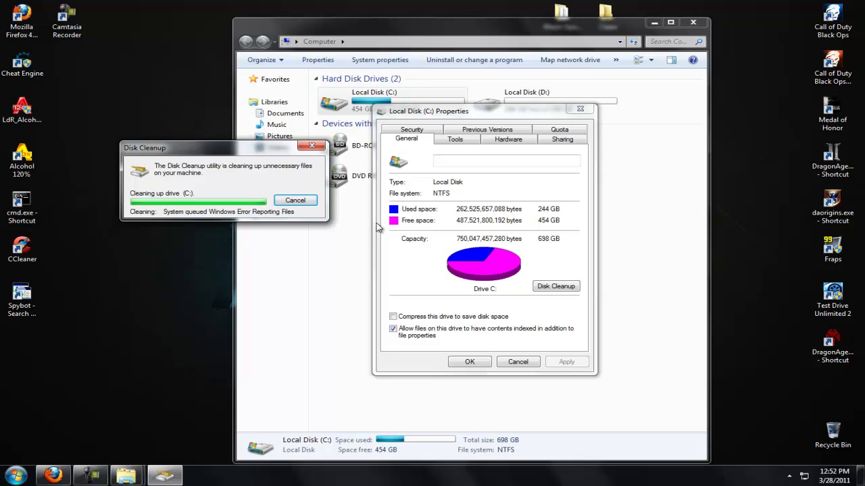
# - Open Disk Defragmenter from the drive tools in the Local Disk (C:) properties
pyautogui.click(456, 141)
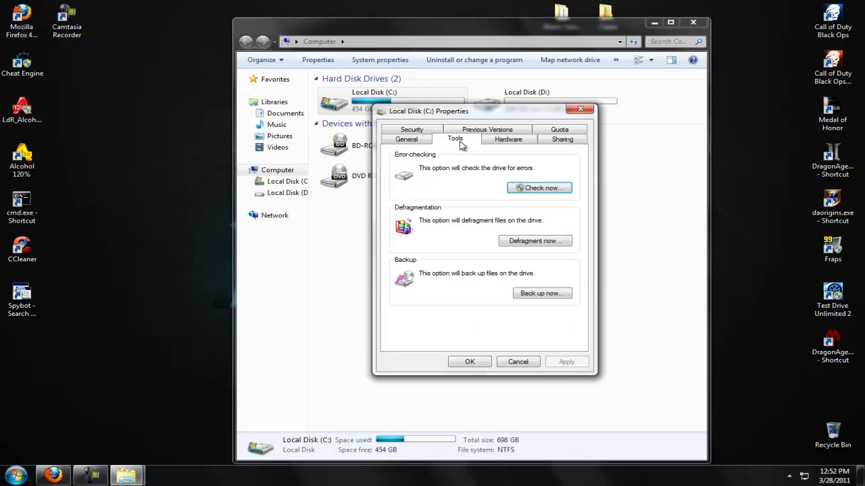
pyautogui.click(427, 142)
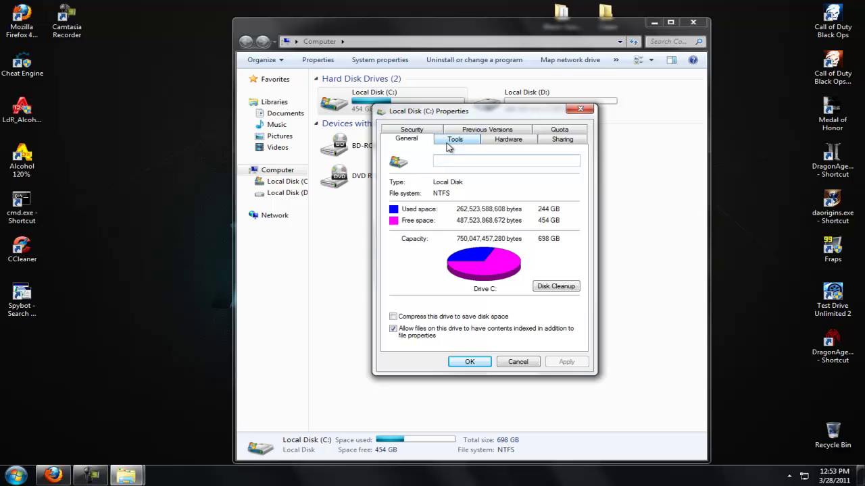
pyautogui.click(454, 143)
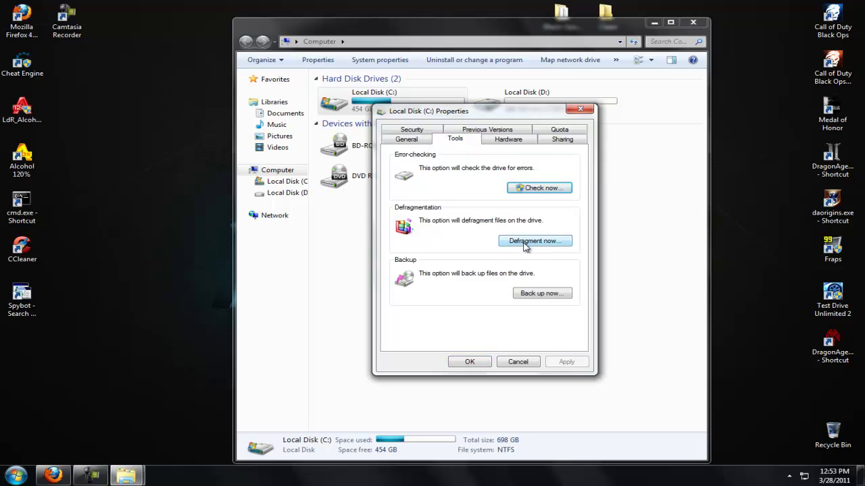
pyautogui.click(526, 242)
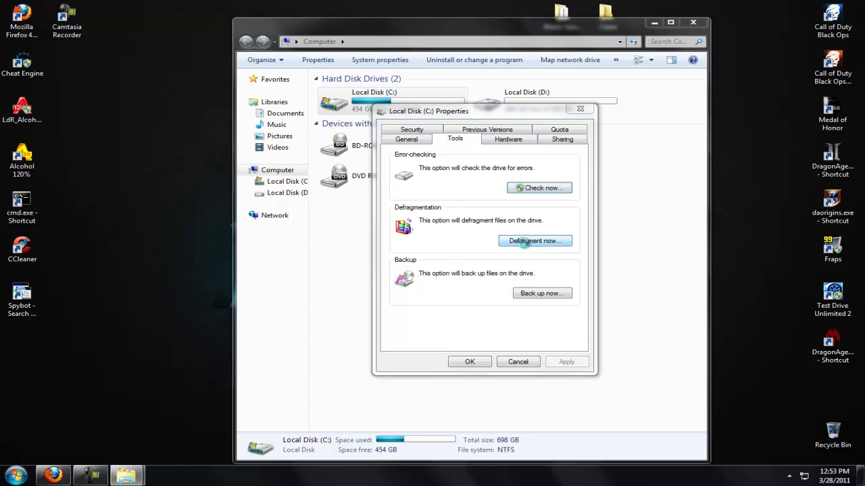
pyautogui.moveTo(386, 124); pyautogui.dragTo(290, 117)
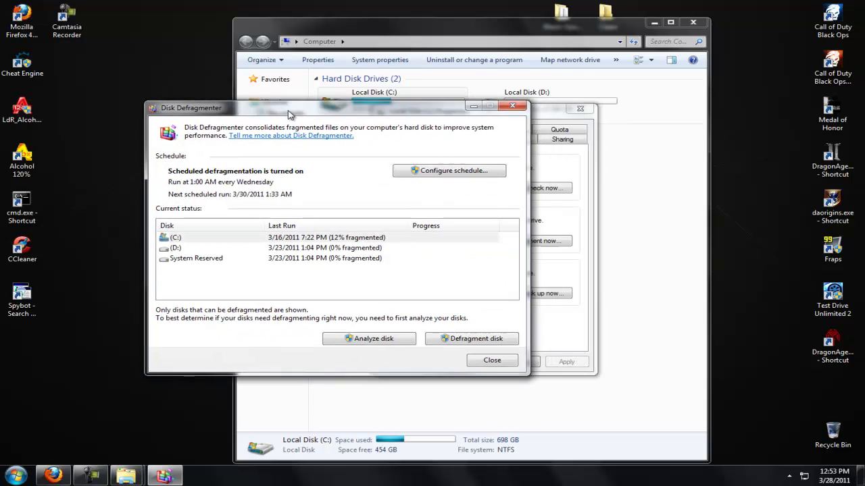
# - Start analyzing disk (C:) in Disk Defragmenter and stop the operation
pyautogui.click(191, 238)
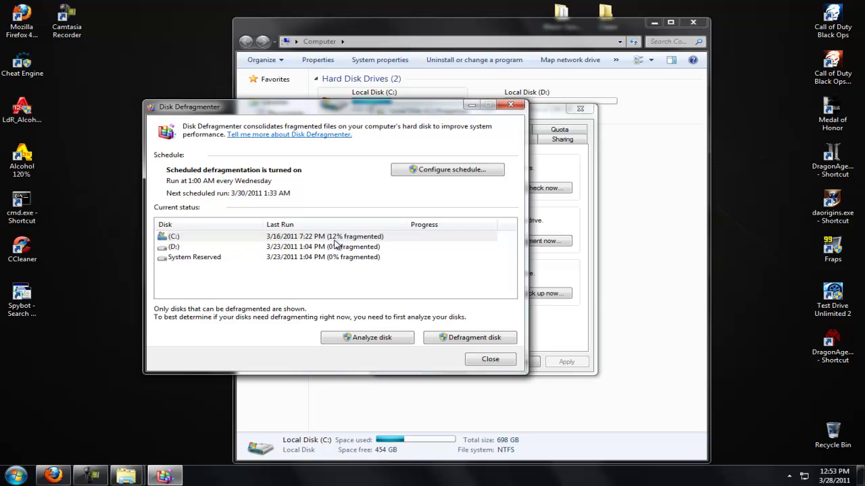
pyautogui.click(340, 238)
pyautogui.click(248, 241)
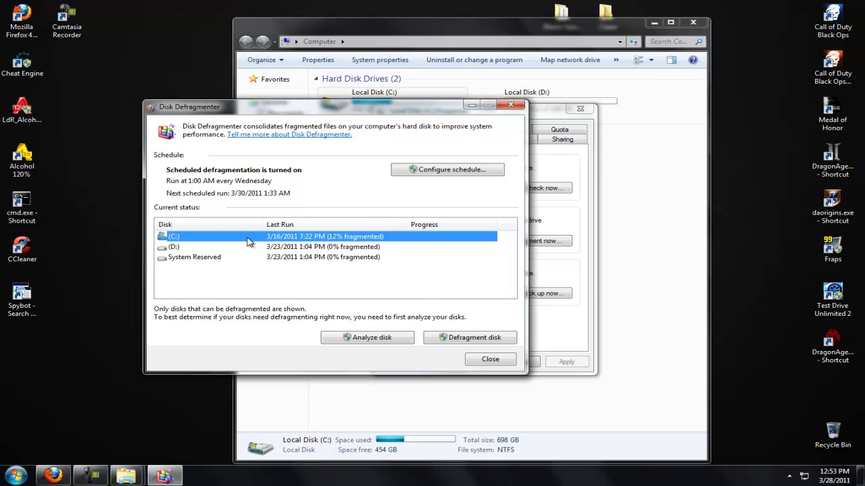
pyautogui.click(376, 344)
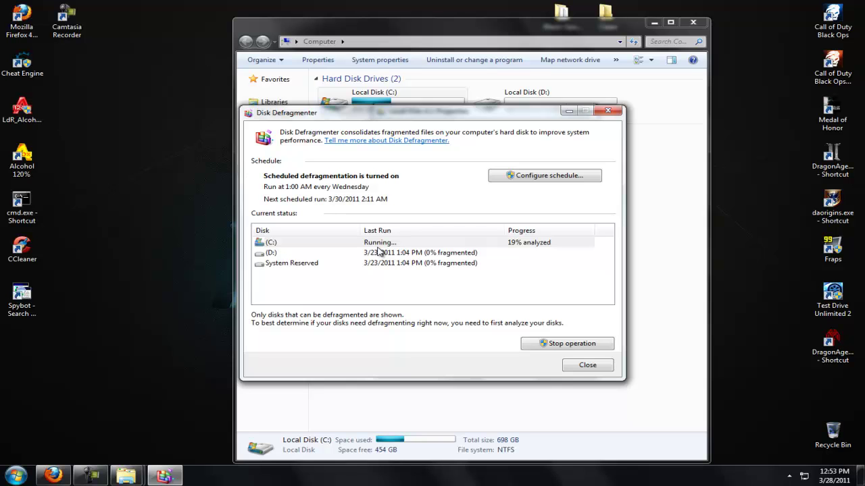
pyautogui.click(548, 348)
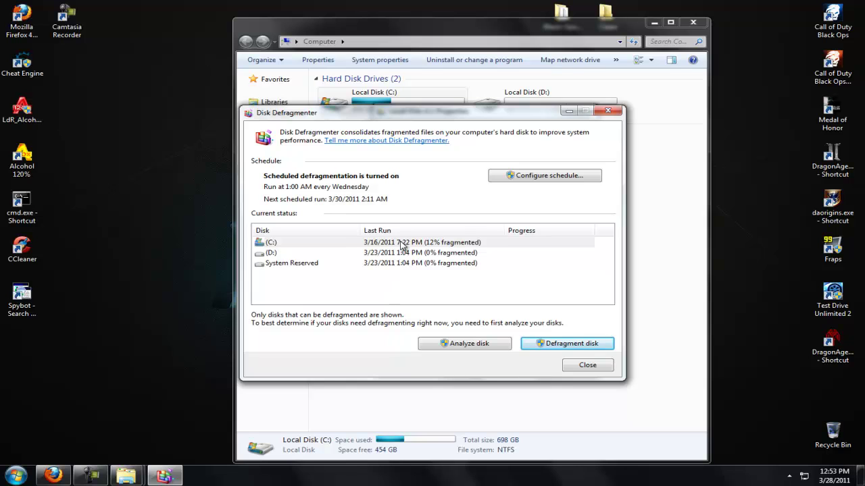
# - Start defragmenting disk (C:) and stop the operation while it is running
pyautogui.click(454, 248)
pyautogui.click(561, 343)
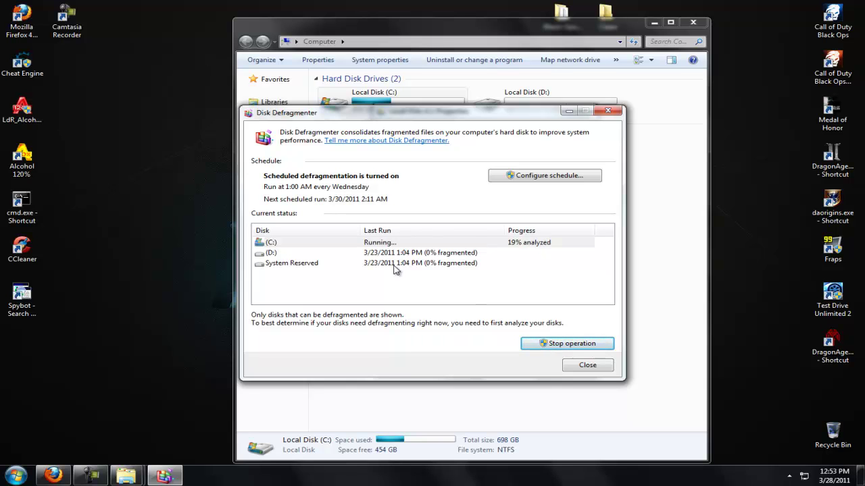
pyautogui.click(560, 348)
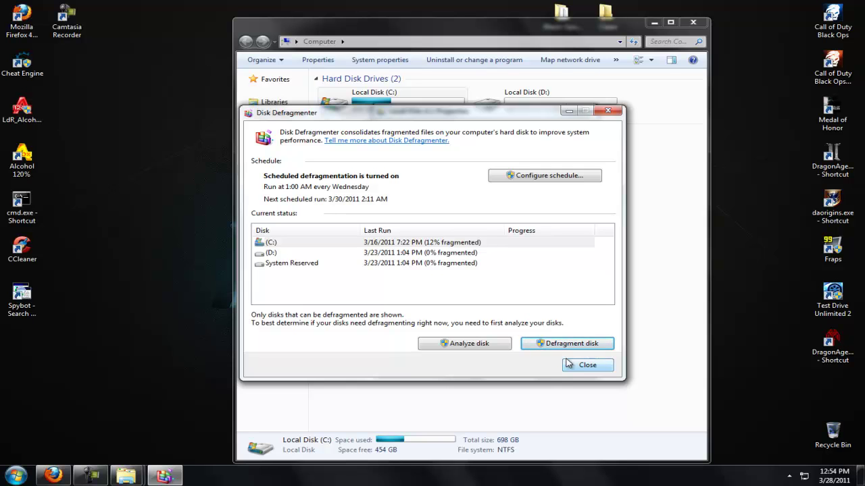
# - Close Disk Defragmenter, dismiss the Local Disk (C:) properties without changes and close the Computer window
pyautogui.click(566, 363)
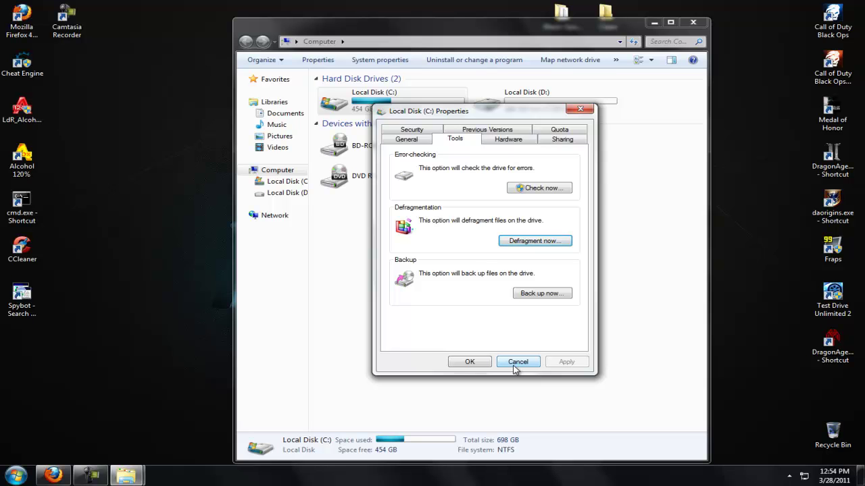
pyautogui.click(516, 362)
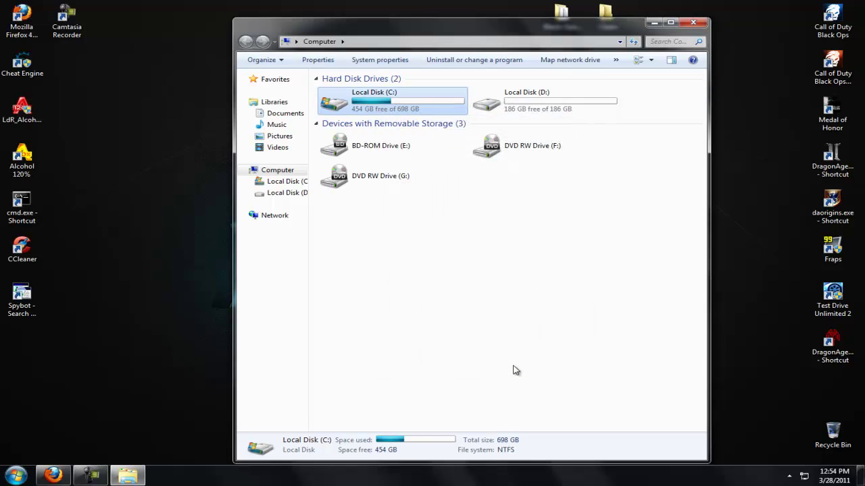
pyautogui.click(693, 22)
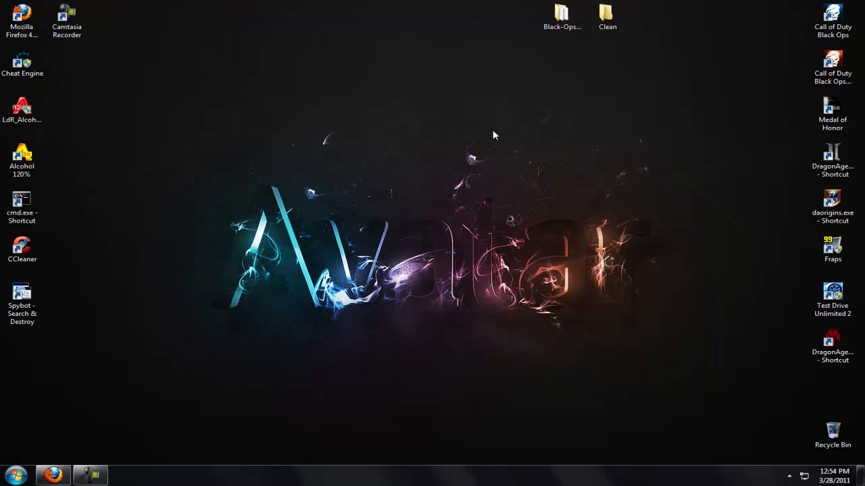